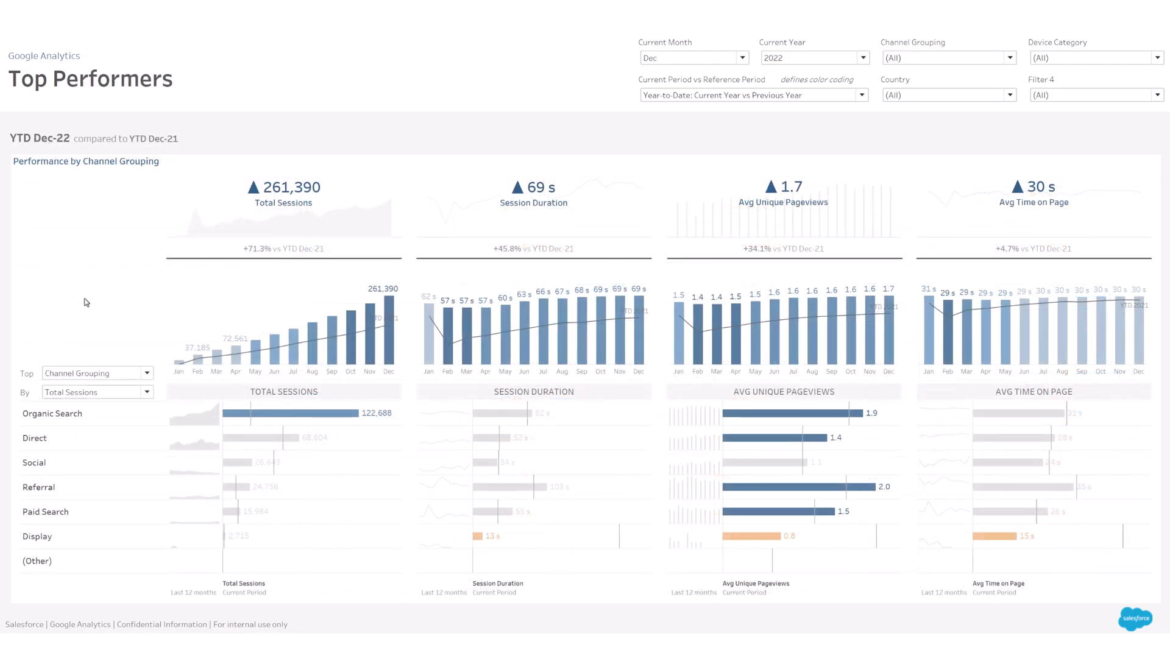
# - Set the Top Performers dropdowns to Top: Source Medium and By: Avg Pageviews
pyautogui.click(146, 373)
pyautogui.click(121, 435)
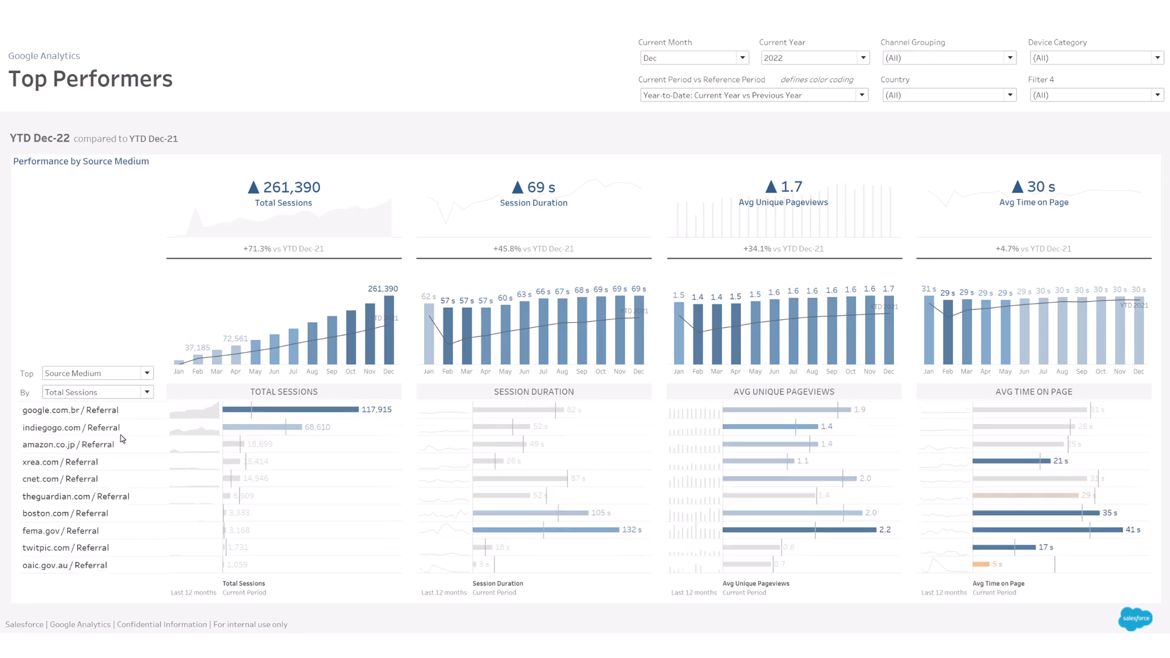
pyautogui.click(148, 395)
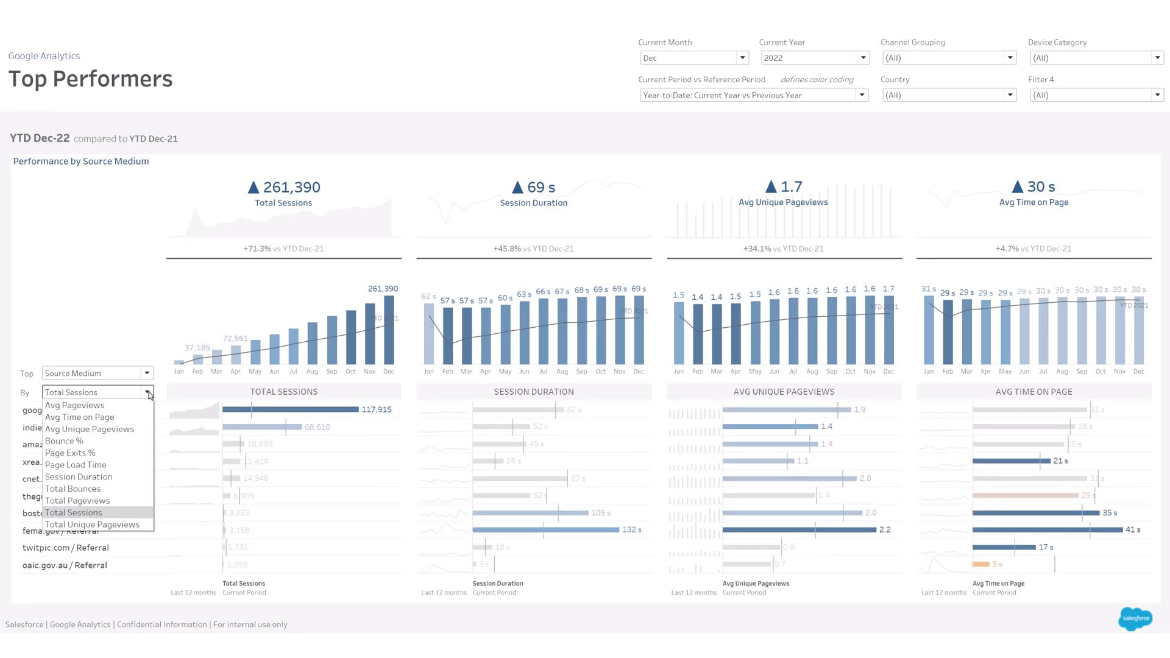
pyautogui.click(111, 410)
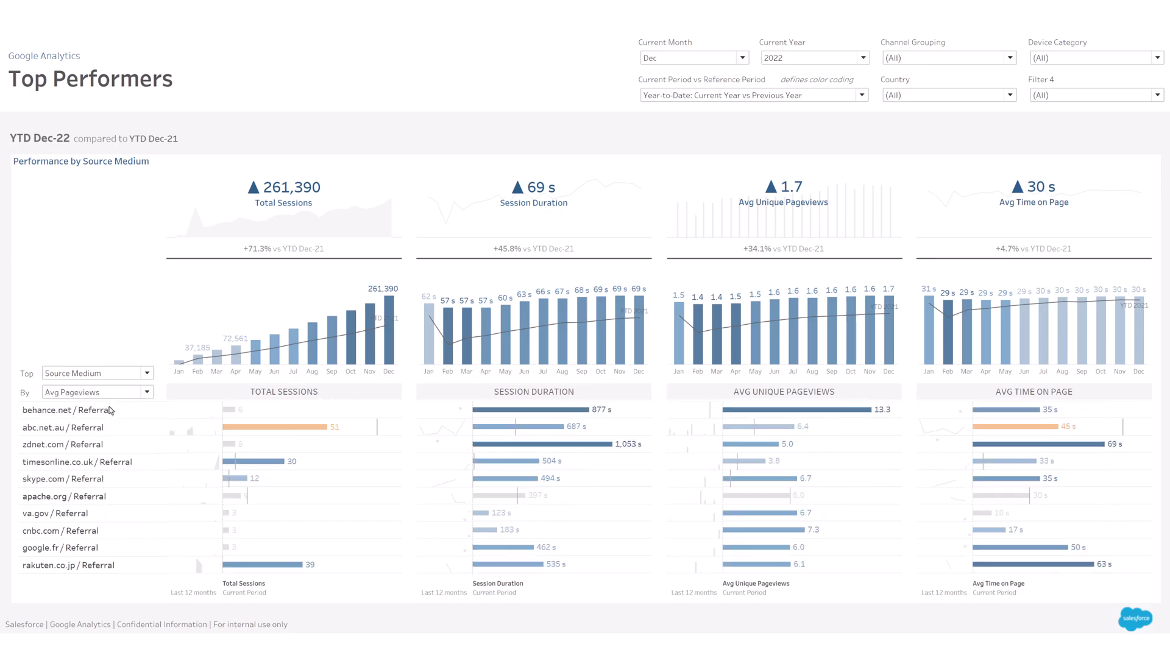